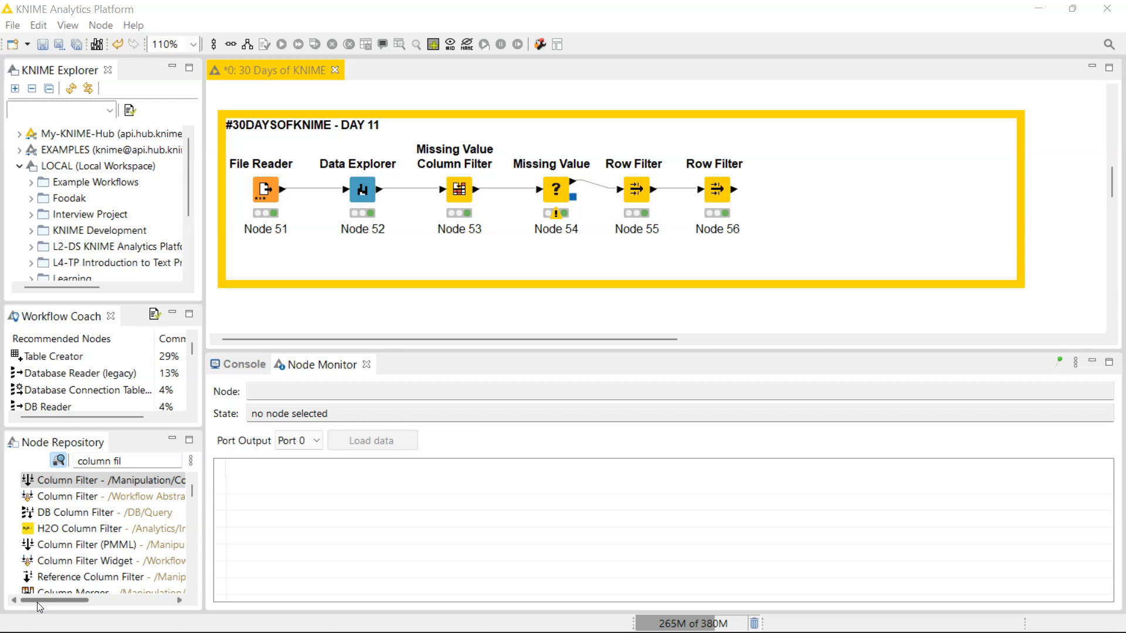
Compare the output tables of the last Row Filter node and the Missing Value Column Filter node.
left_click(717, 191)
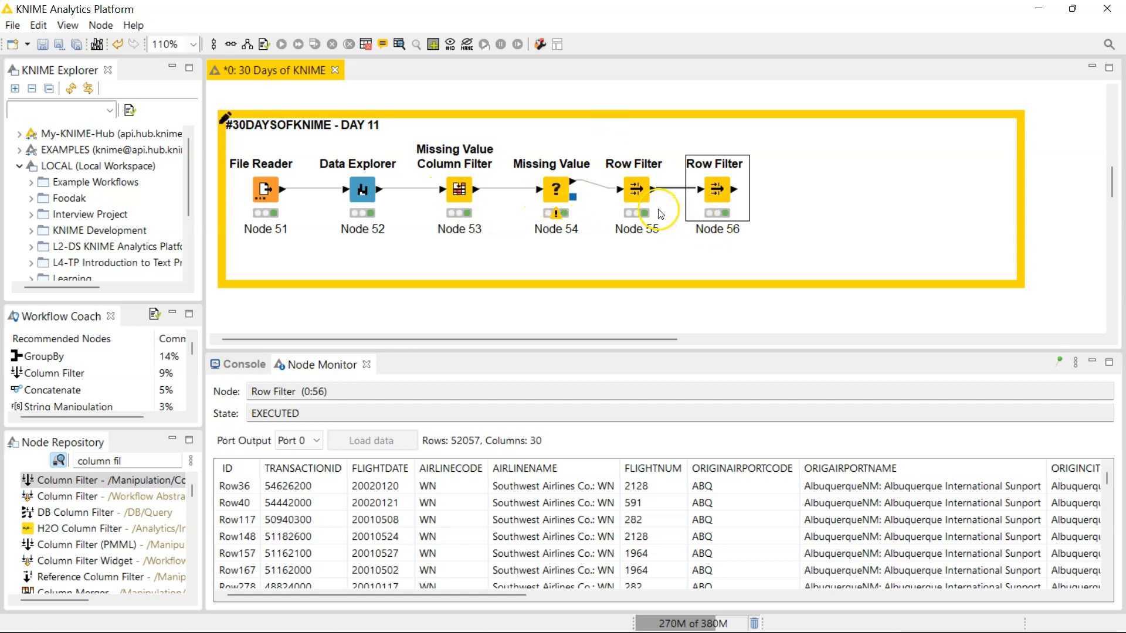
left_click(458, 193)
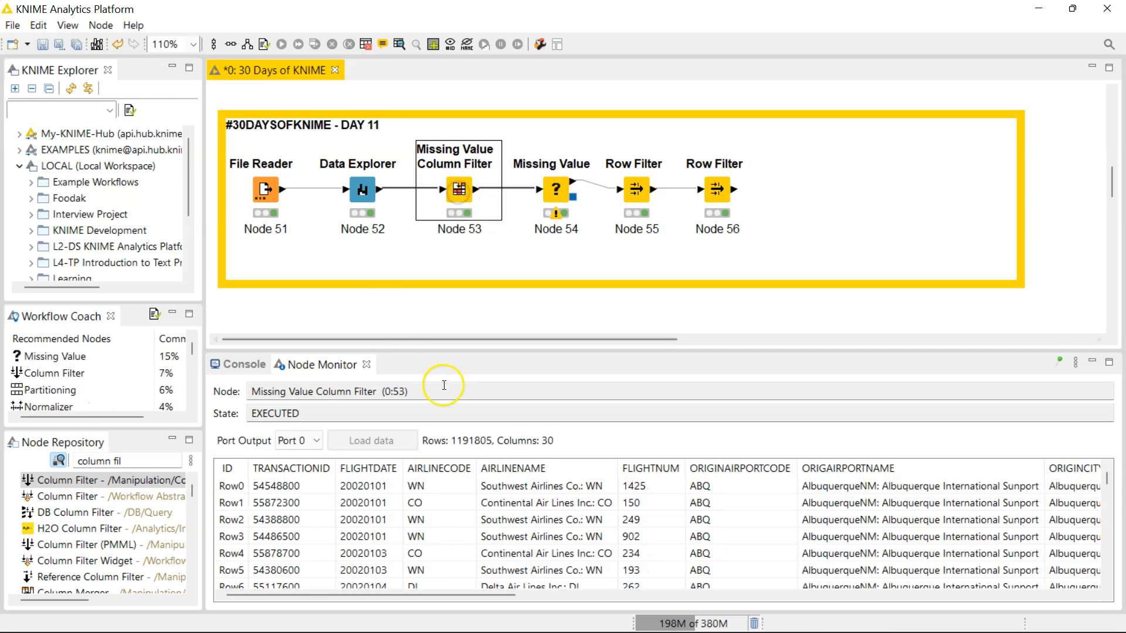
left_click(715, 208)
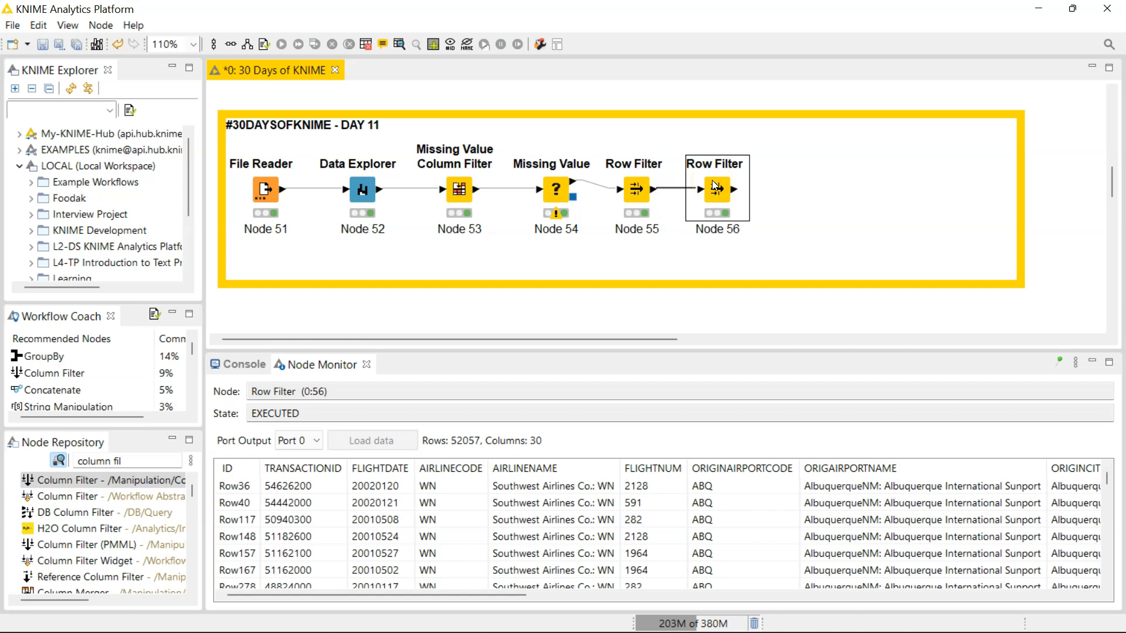
Add a Column Filter node connected after the last Row Filter and open its configuration.
left_click(786, 201)
left_click_drag(121, 482, 801, 198)
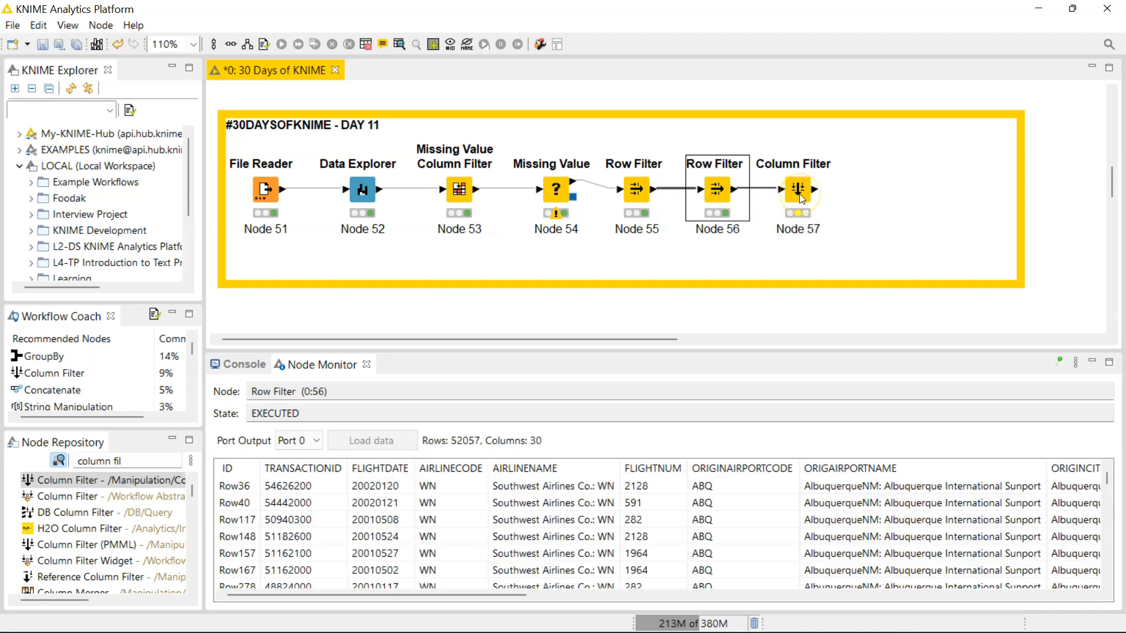
double_click(801, 197)
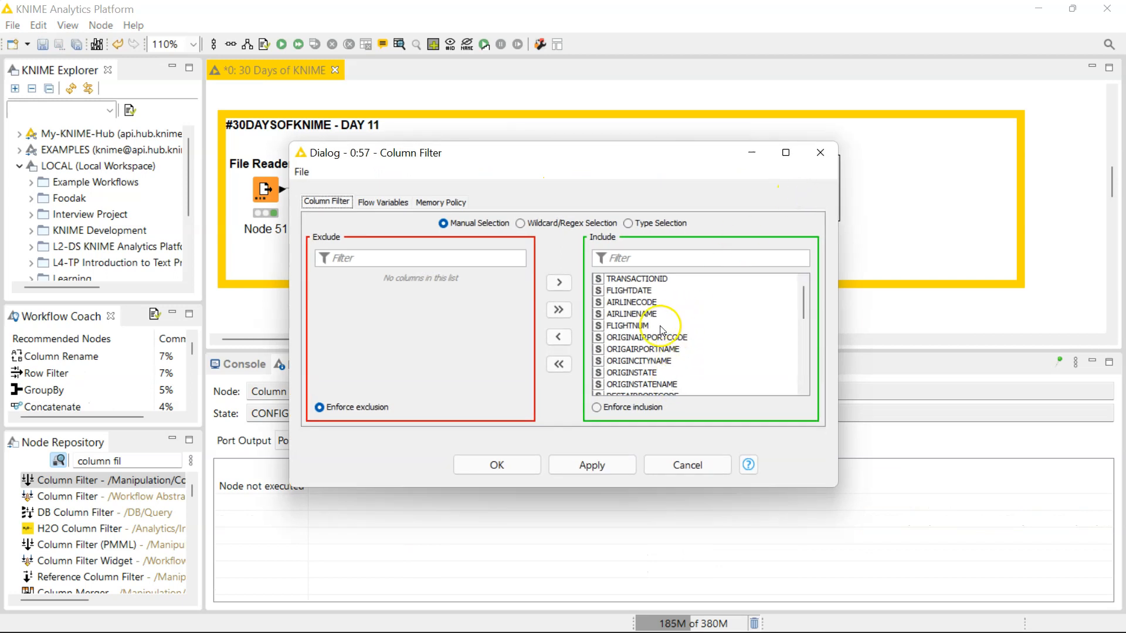
Try excluding the single column ORIGINAIRPORTCODE by manual selection, then return it to the included columns.
left_click(636, 339)
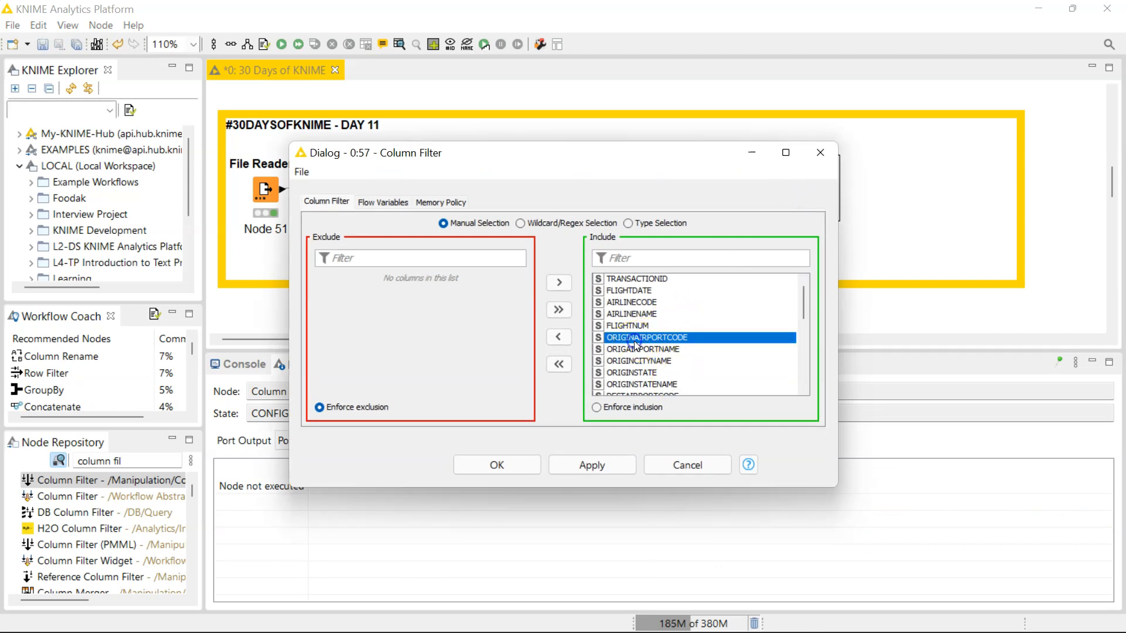
left_click(559, 337)
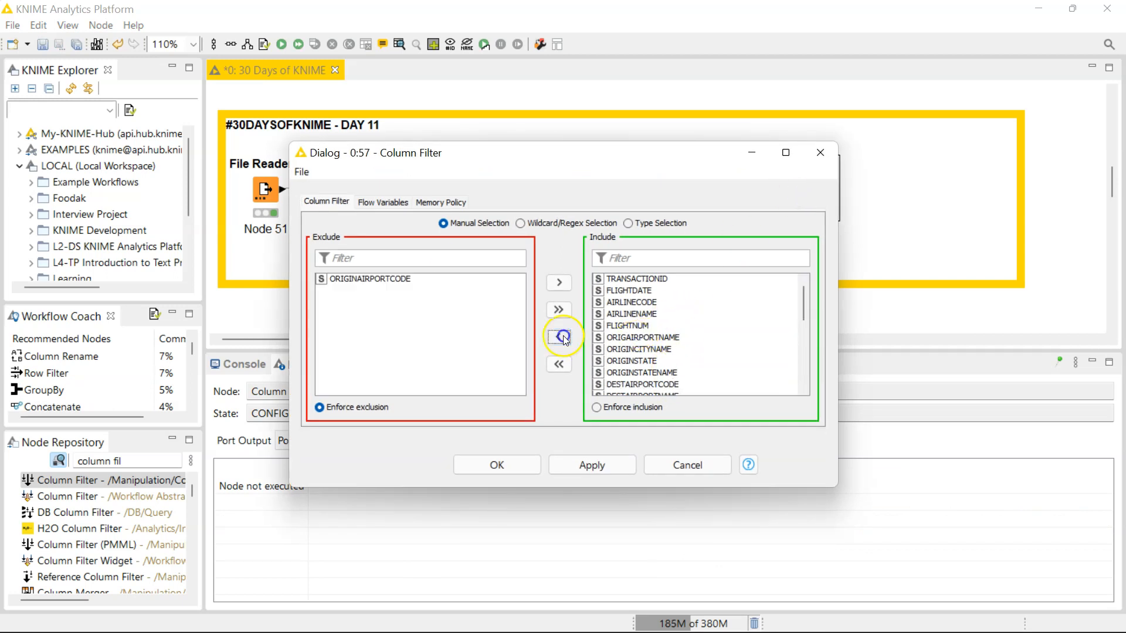
double_click(382, 279)
Try excluding ORIGINAIRPORTCODE, ORIGAIRPORTNAME, ORIGINCITYNAME and ORIGINSTATE together, then return all columns to the included list.
left_click(646, 339)
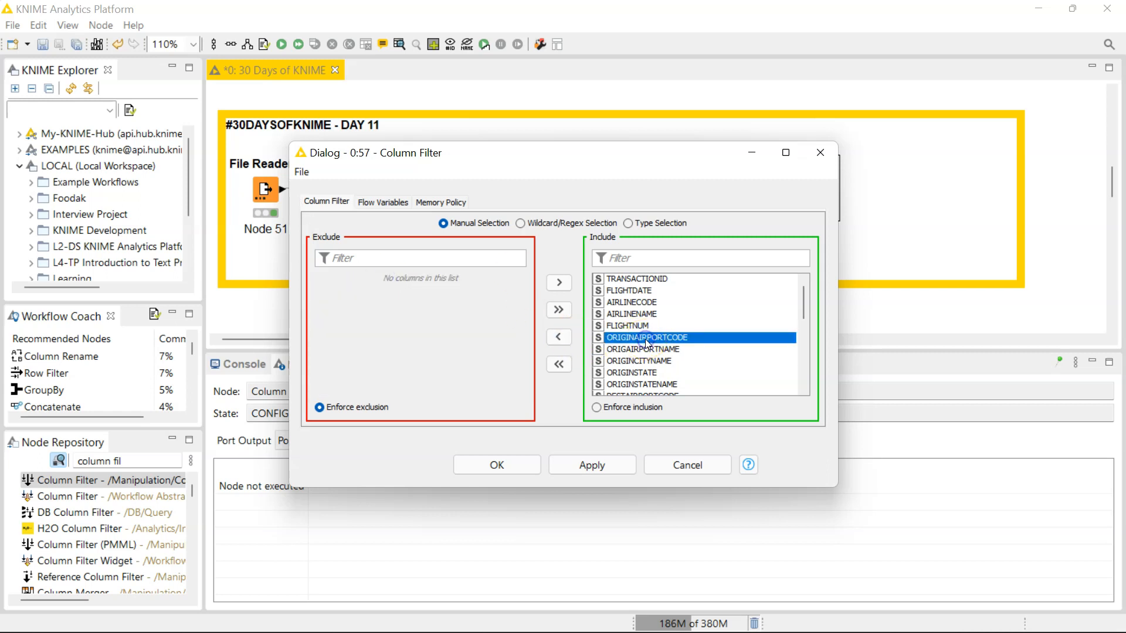
left_click(639, 350, "ctrl")
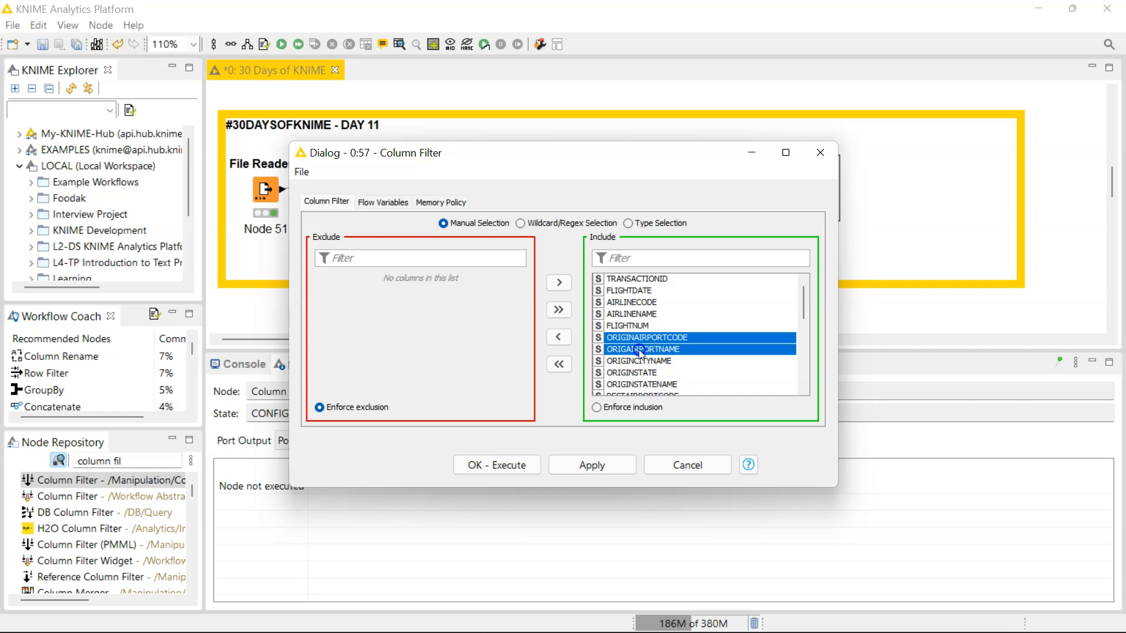
left_click(638, 352, "ctrl")
left_click(638, 353, "ctrl")
left_click(639, 360, "ctrl")
left_click(639, 373, "ctrl")
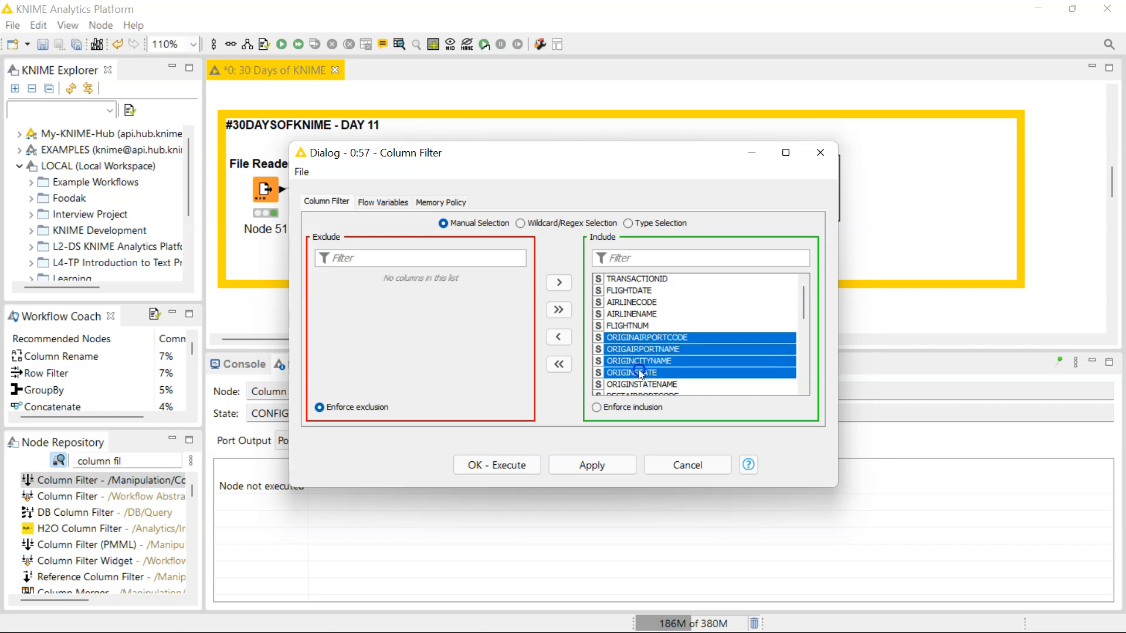
left_click(557, 339)
left_click(558, 310)
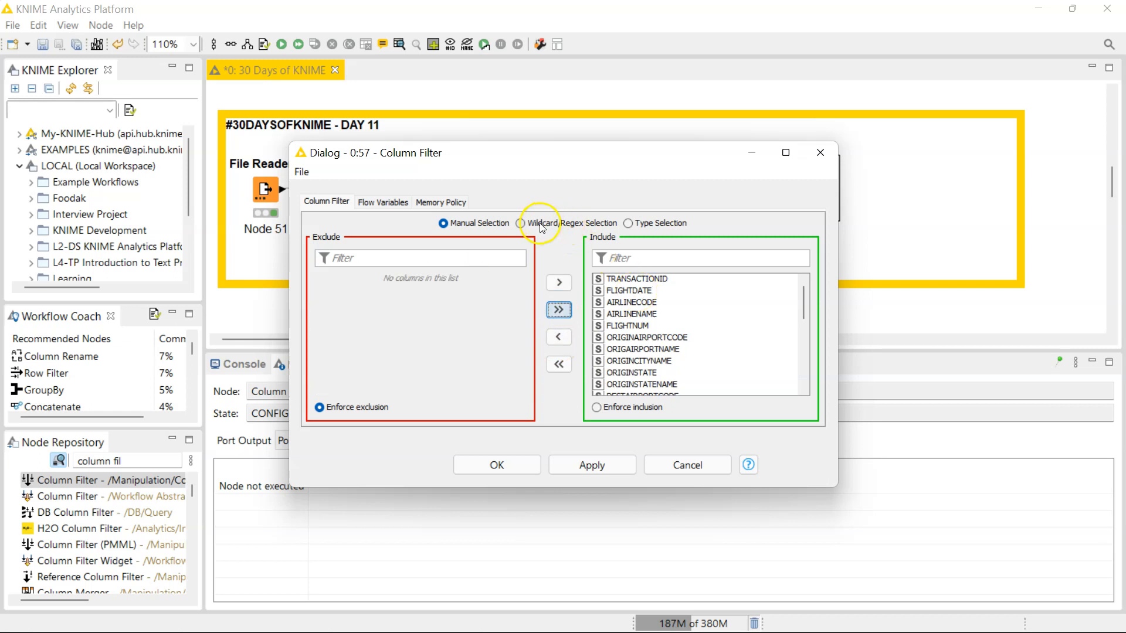
Try wildcard column selection with the pattern ORIG*, then remove the pattern.
left_click(541, 225)
left_click(416, 244)
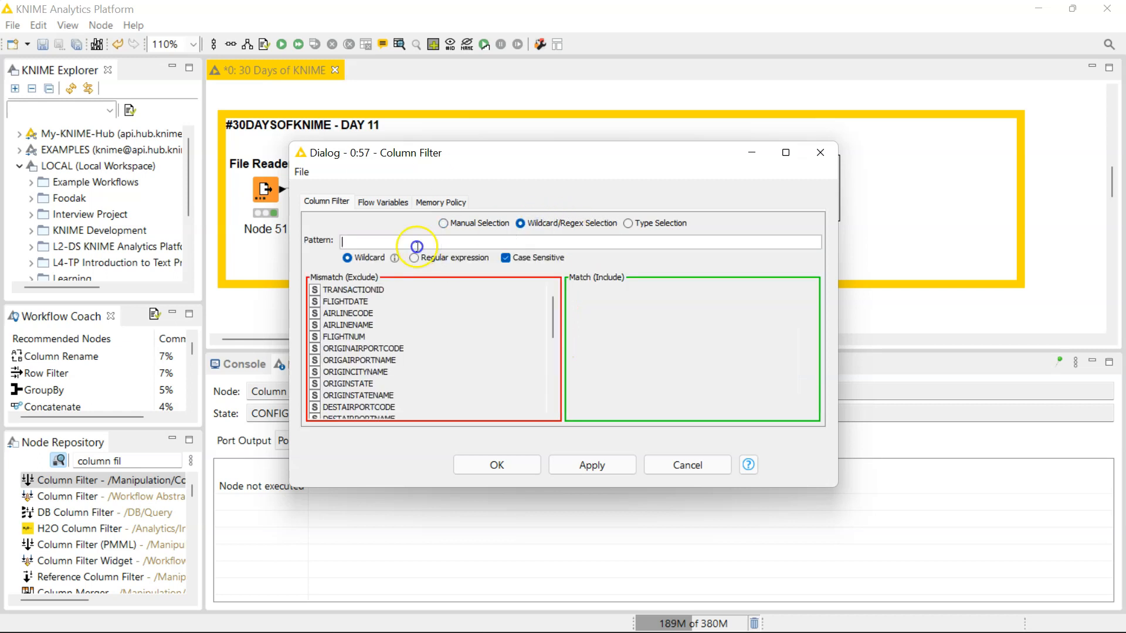
type("ORIG*")
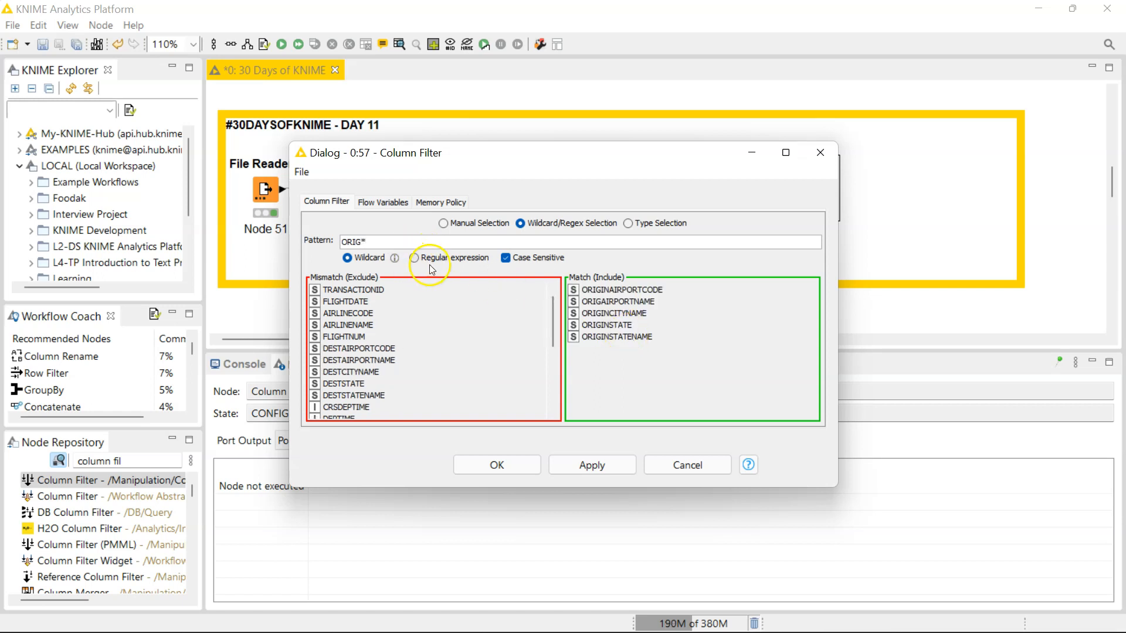
key("BackSpace")
key("BackSpace")
key("BackSpace")
key("BackSpace")
key("BackSpace")
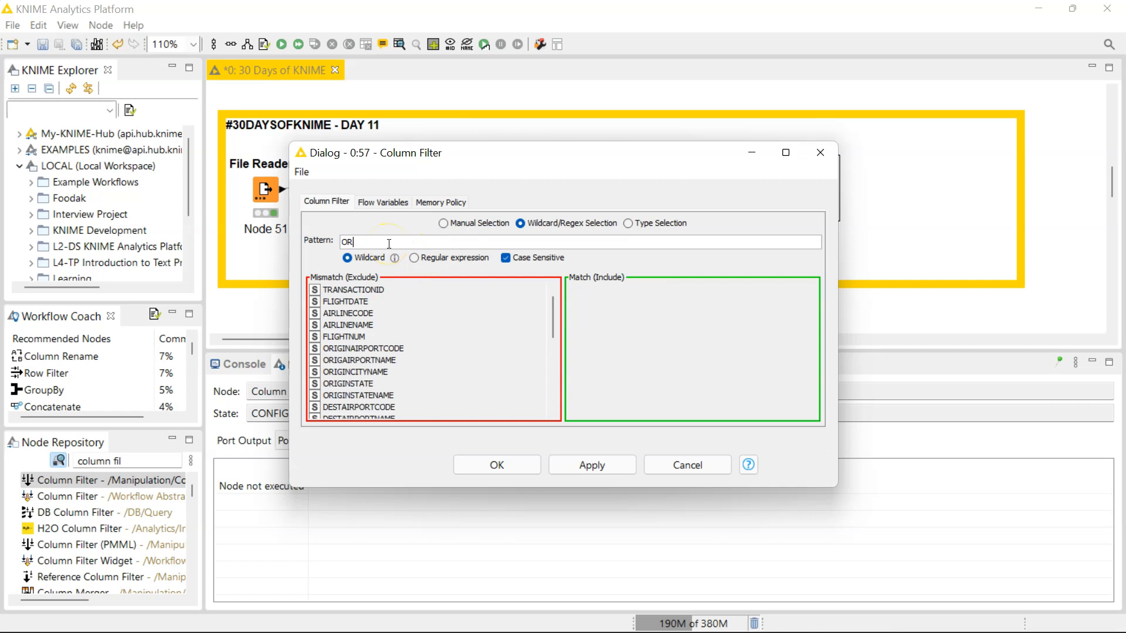
Try type selection, including the Number (double), Number (integer) and Number (long) columns.
left_click(658, 223)
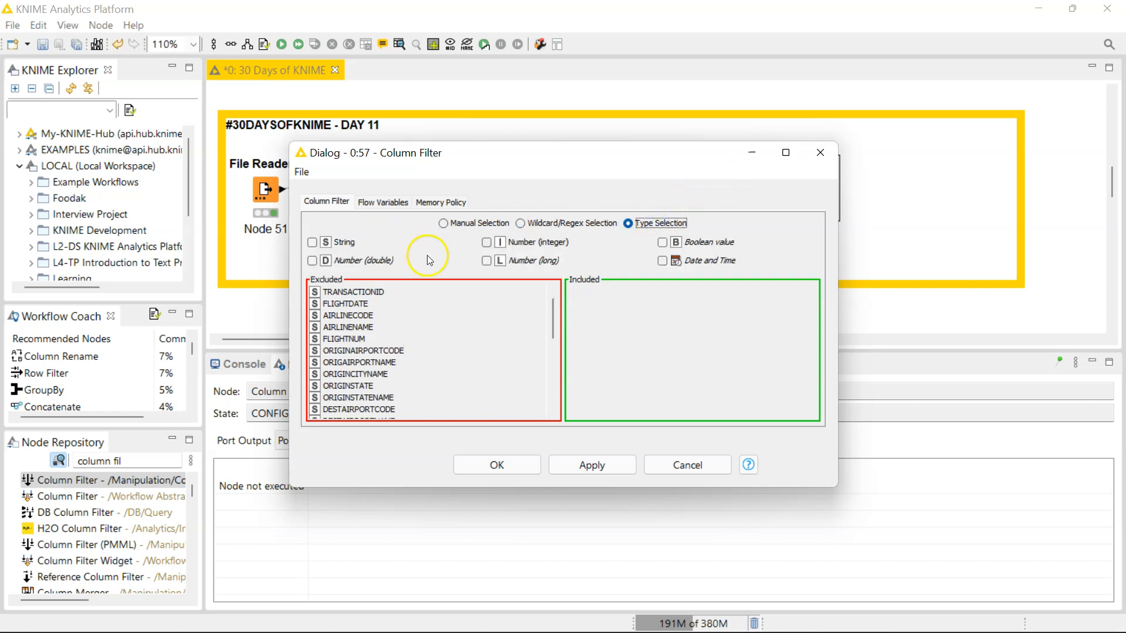
left_click(314, 261)
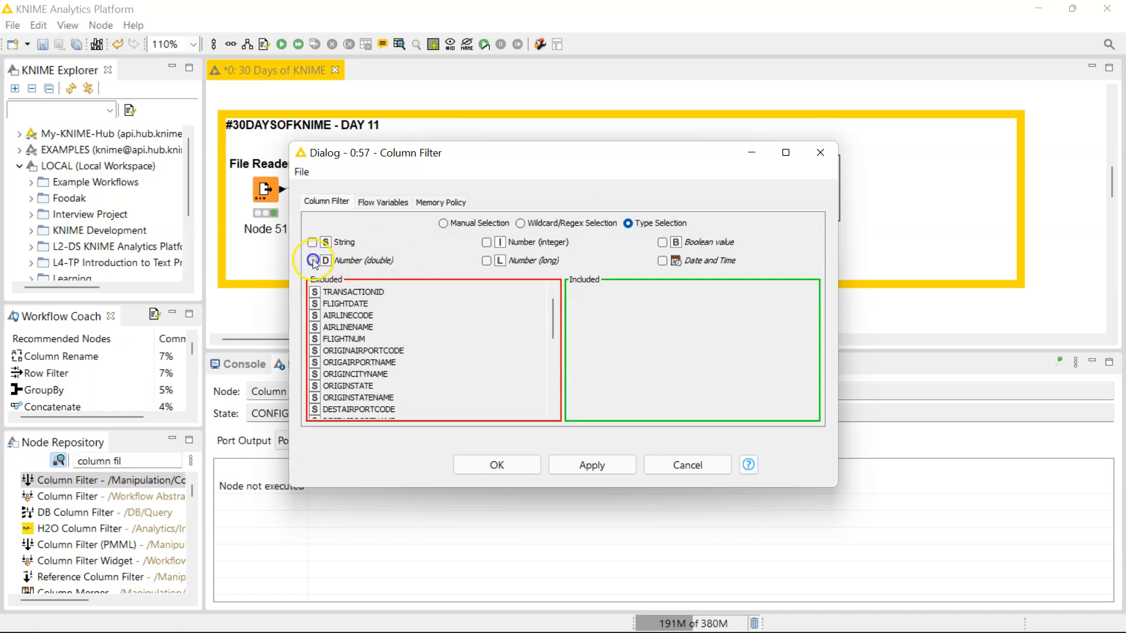
left_click(487, 244)
left_click(487, 260)
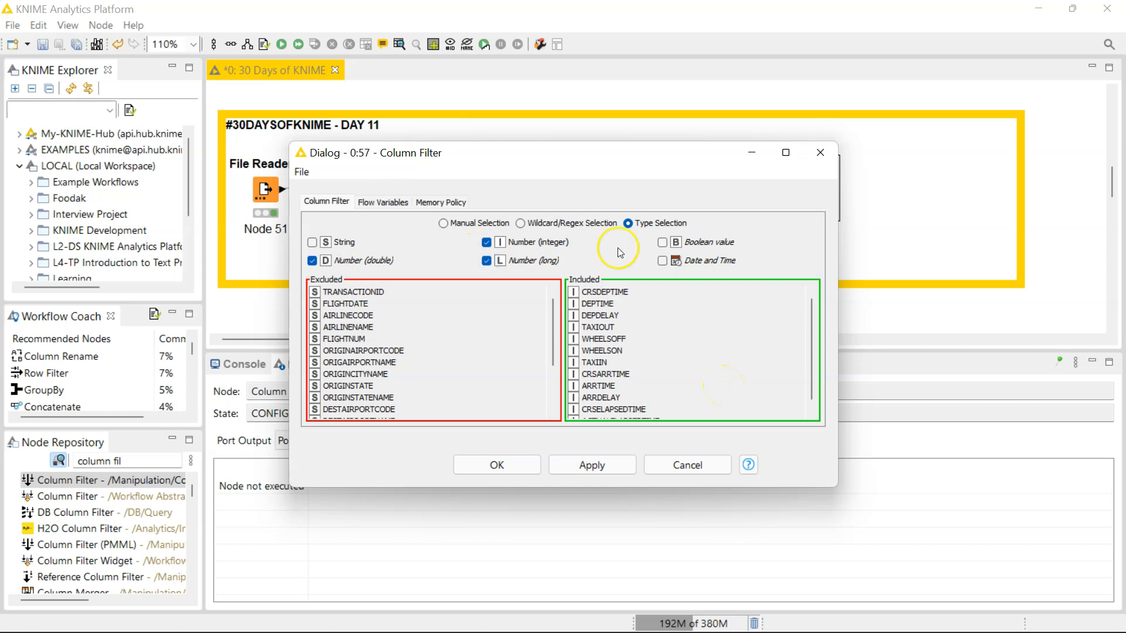
Deselect the three number types, try the String type, and return to manual column selection.
left_click(488, 243)
left_click(487, 260)
left_click(312, 261)
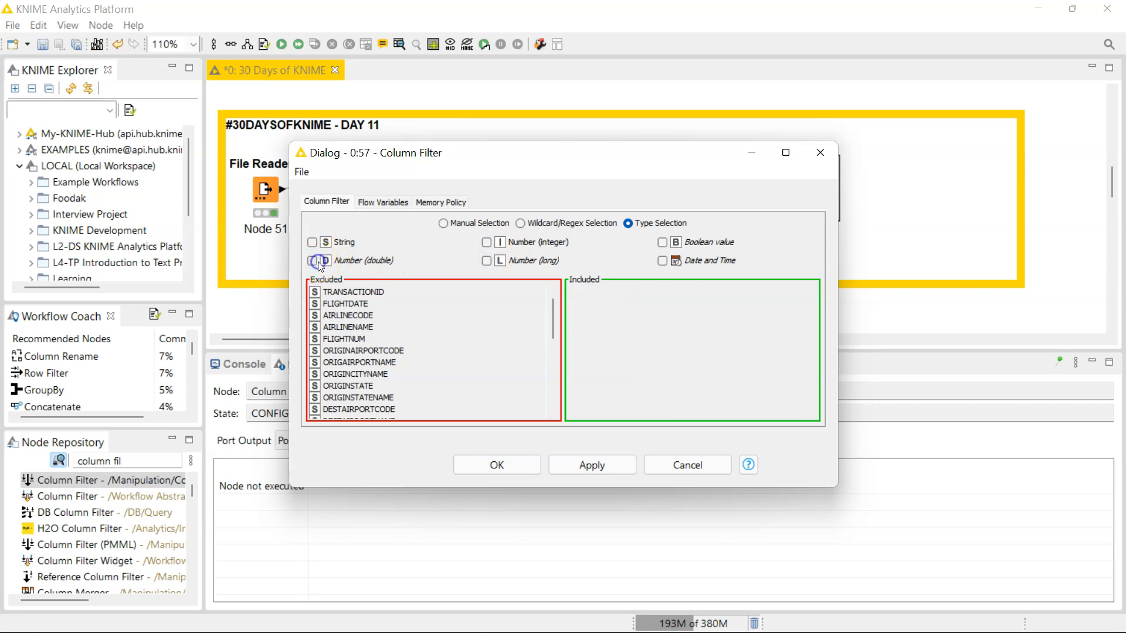
left_click(312, 243)
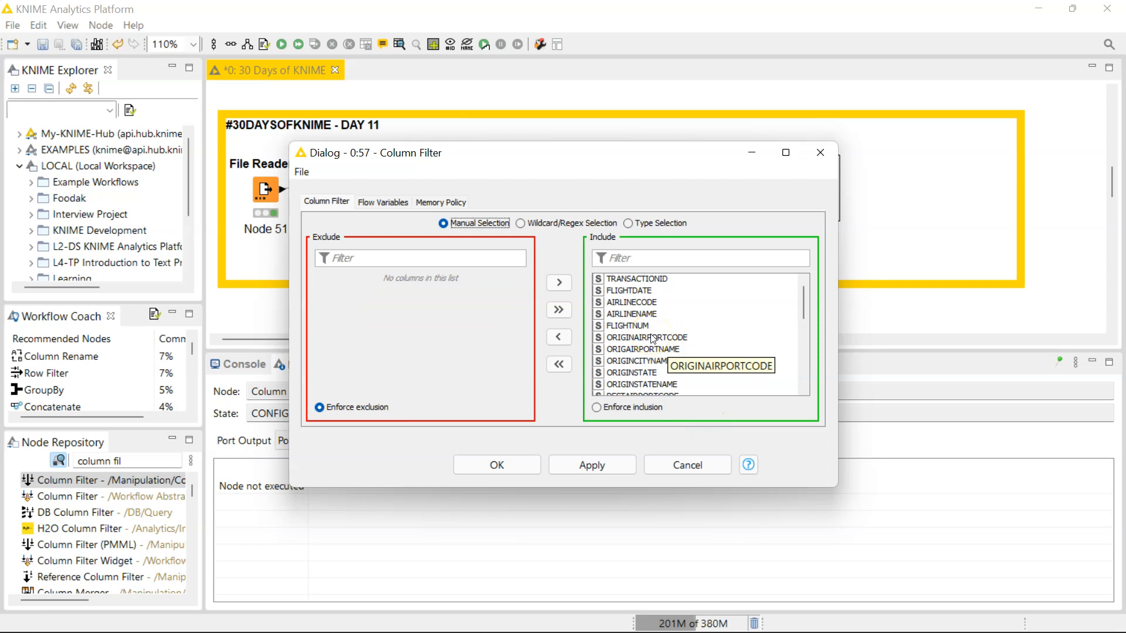
Exclude ORIGINAIRPORTCODE, ORIGAIRPORTNAME, ORIGINCITYNAME, ORIGINSTATE and ORIGINSTATENAME in the Column Filter and execute the node.
scroll(657, 311, "down", 1)
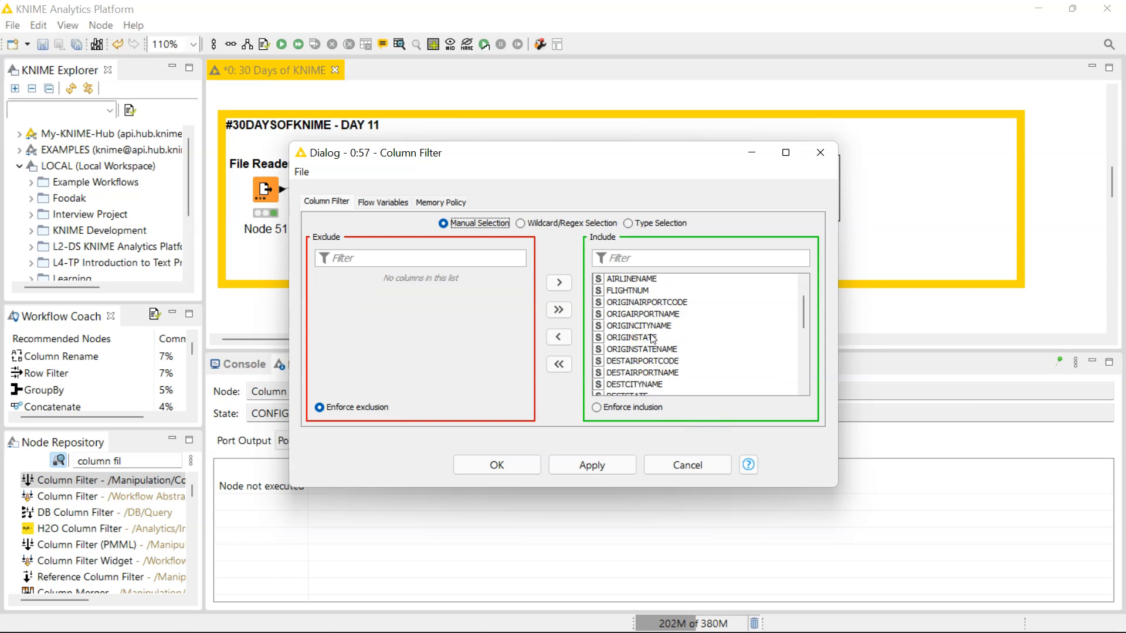
left_click(662, 302)
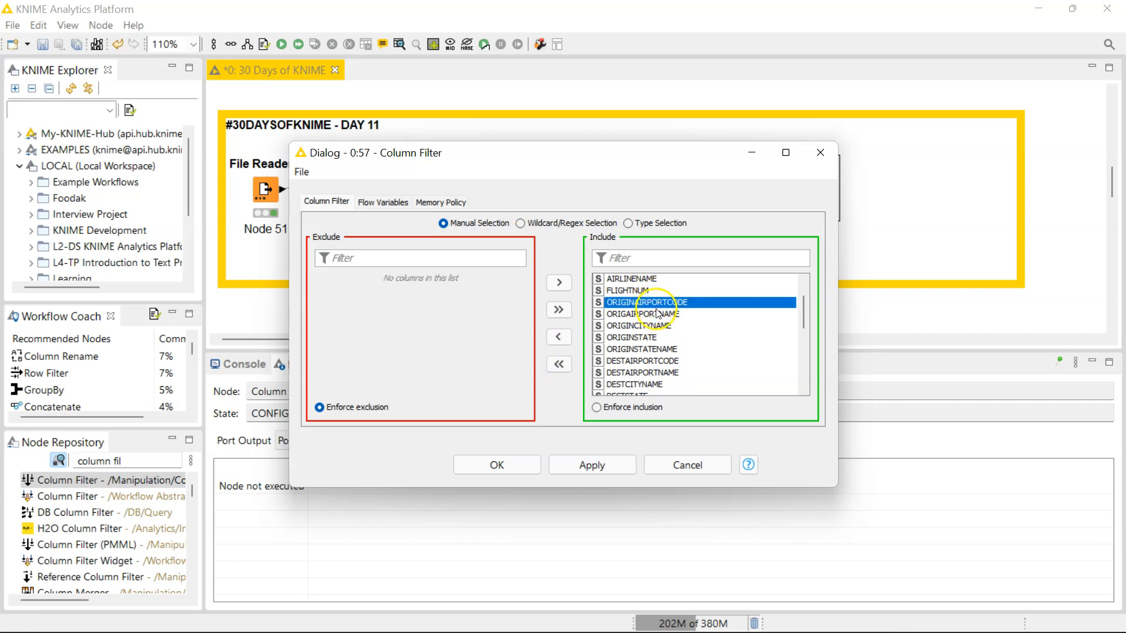
left_click(628, 327, "shift")
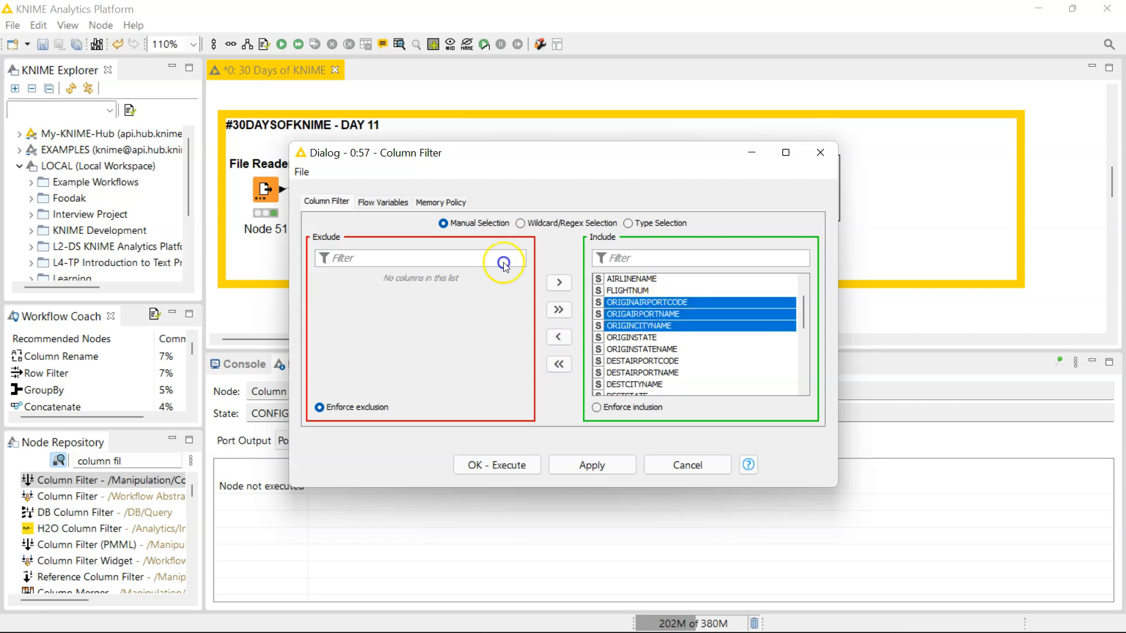
left_click(628, 338, "shift")
left_click(623, 350, "shift")
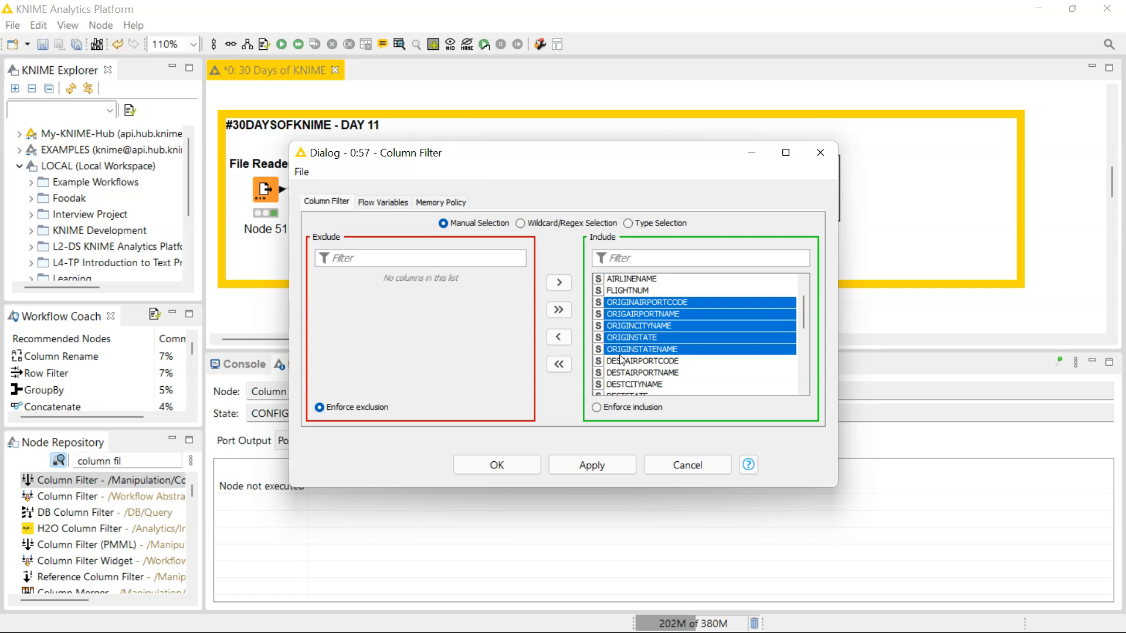
left_click(557, 338)
left_click(557, 338)
scroll(683, 346, "down", 4)
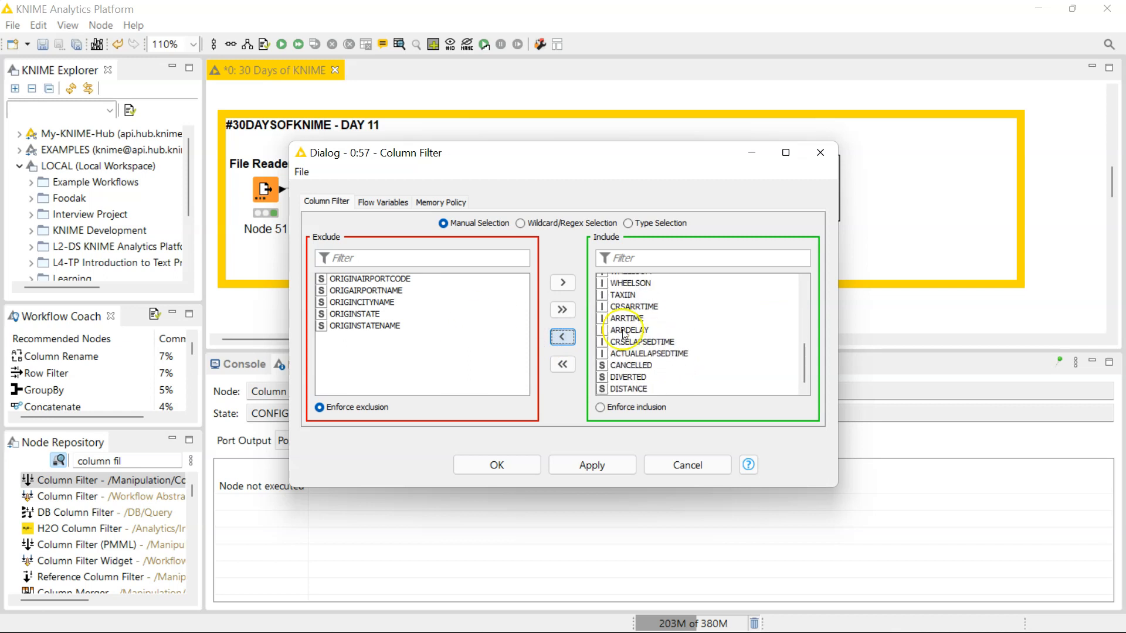
left_click(490, 465)
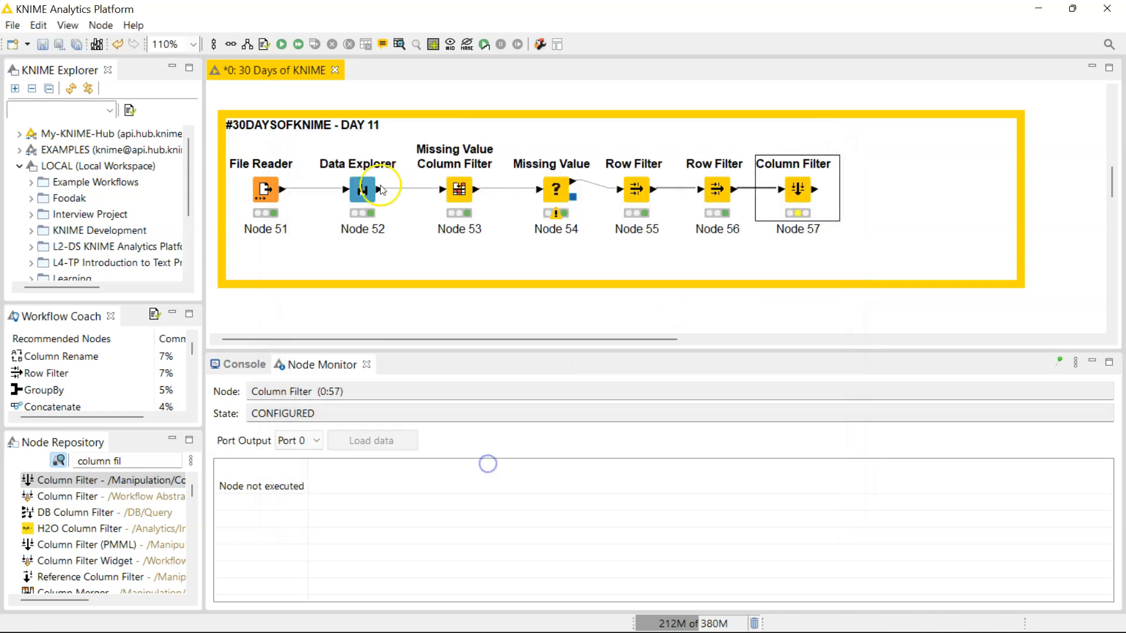
left_click(283, 45)
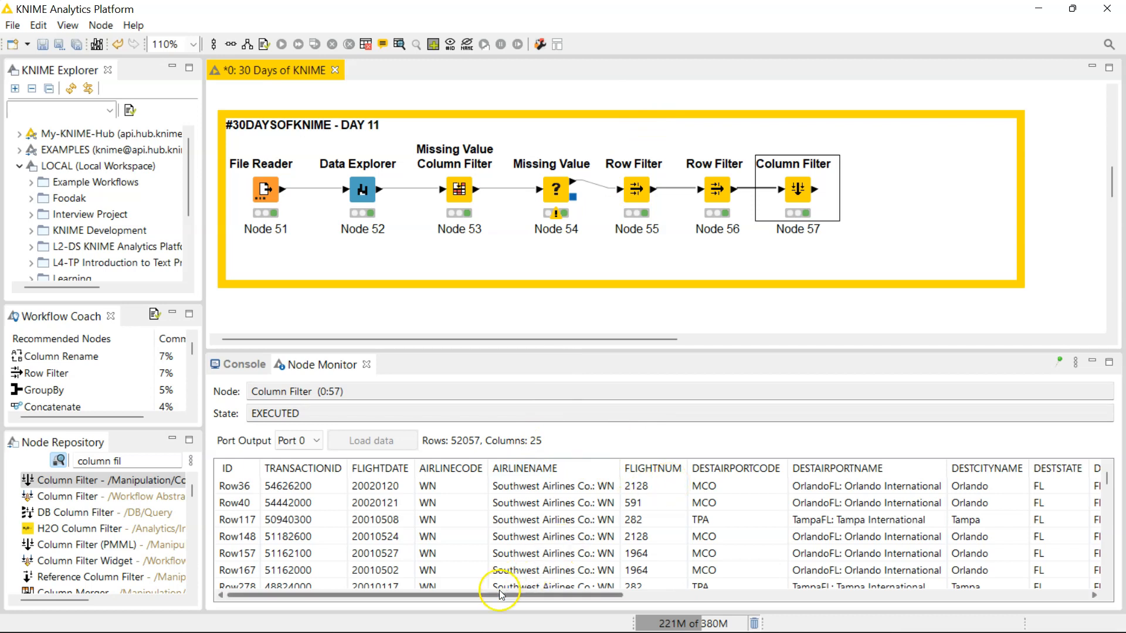
Check the Column Filter's excluded columns, then examine AIRLINECODE and AIRLINENAME in the last Row Filter's filtered table.
double_click(794, 190)
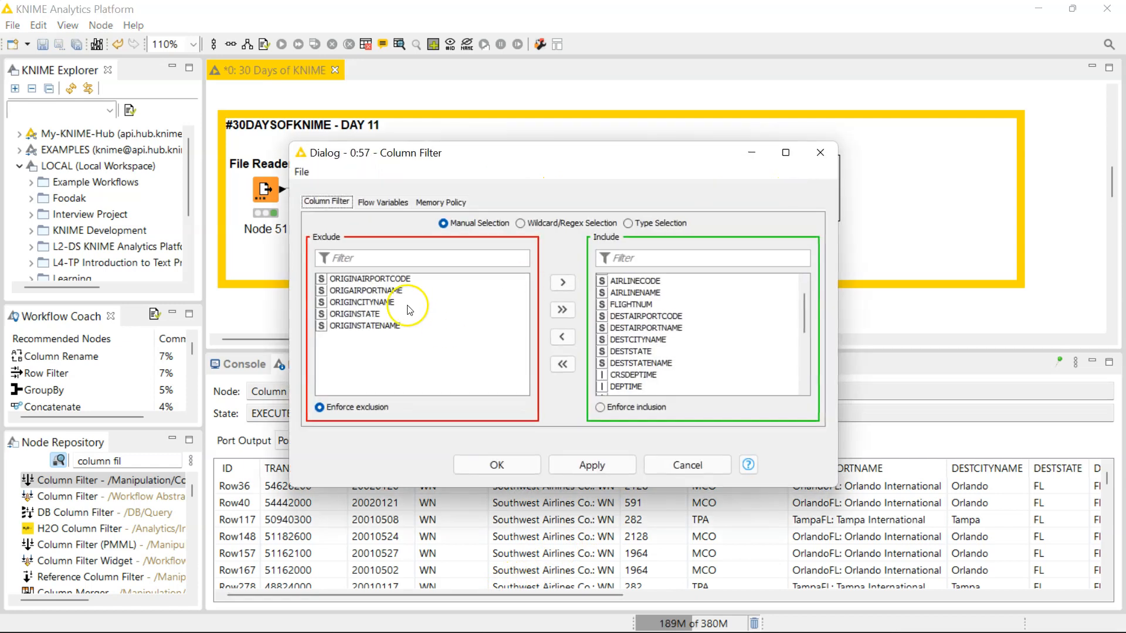
right_click(710, 197)
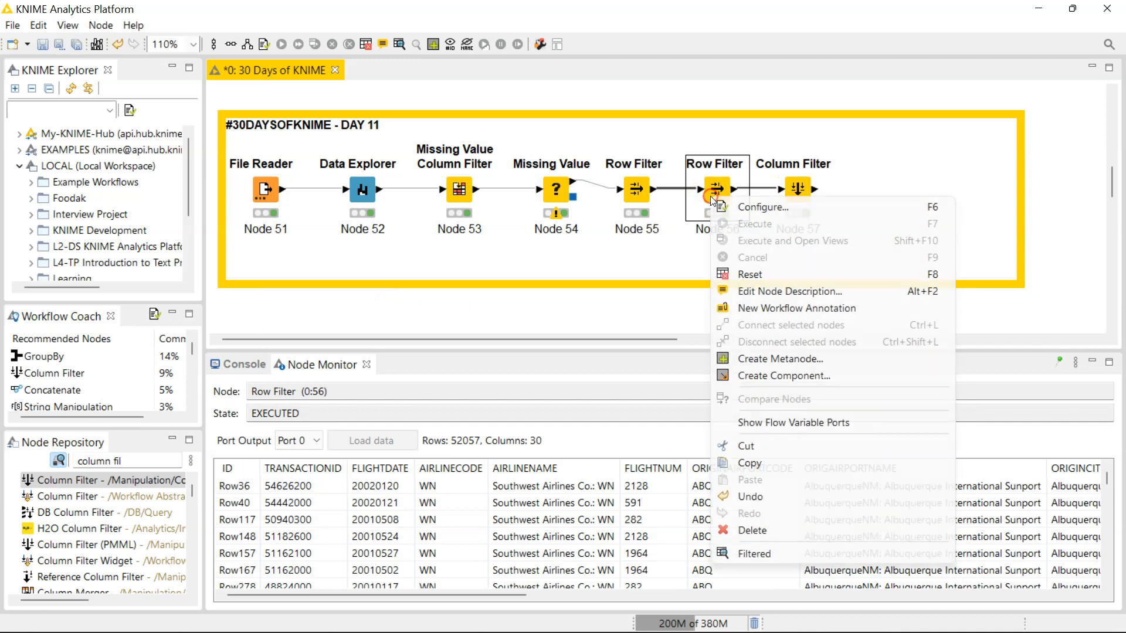
left_click(736, 553)
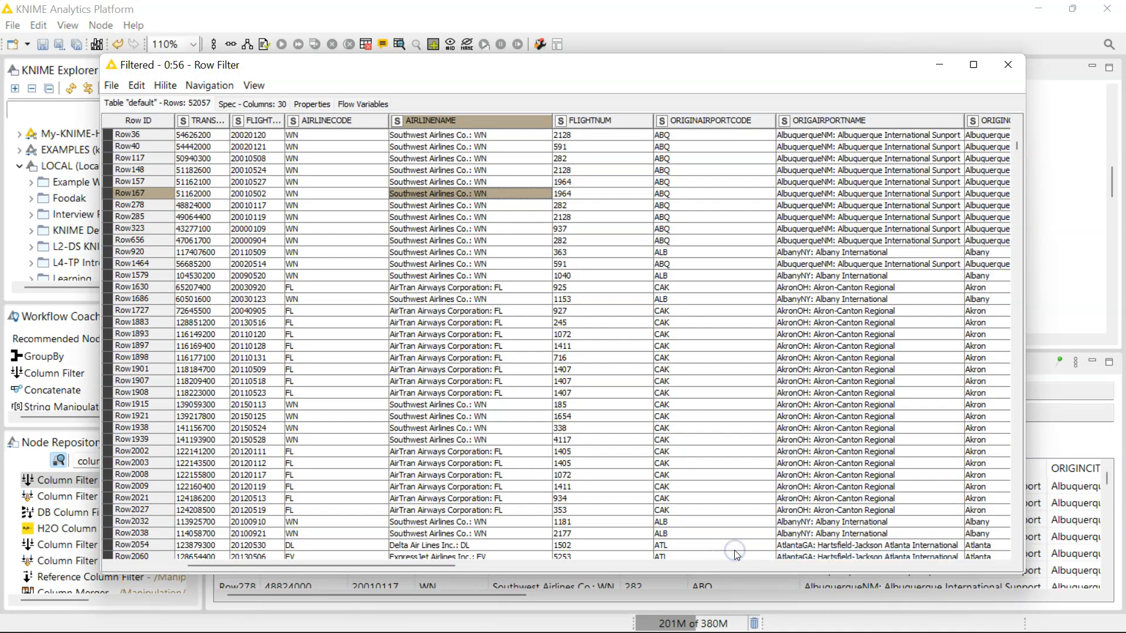
left_click(339, 205)
left_click(340, 122)
left_click(328, 120)
left_click(320, 120)
left_click(492, 107)
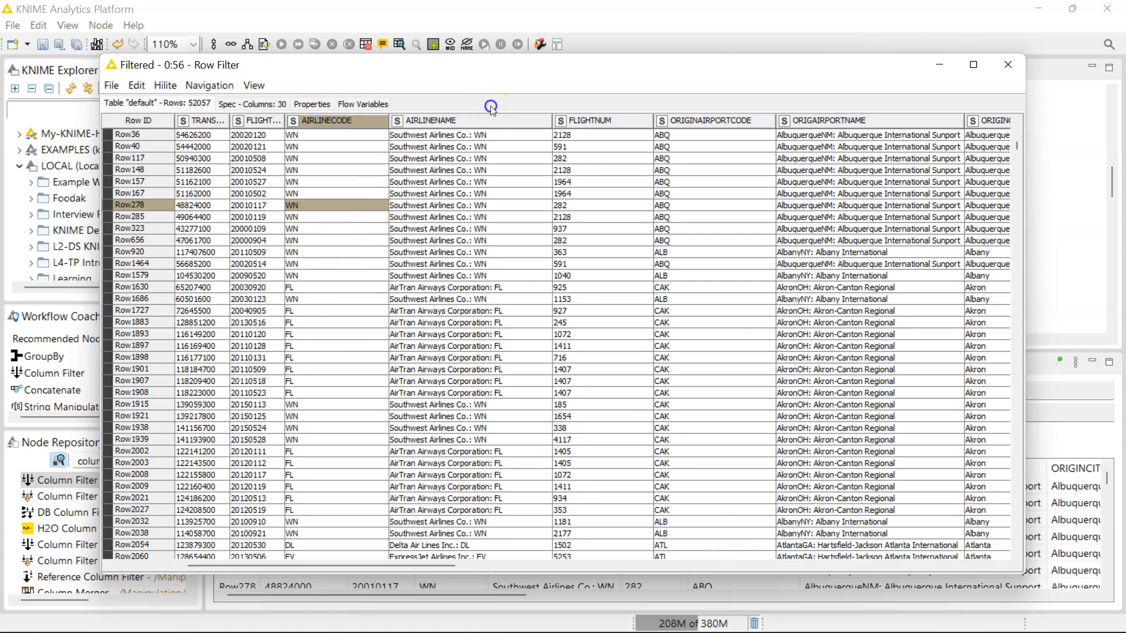
left_click(467, 158)
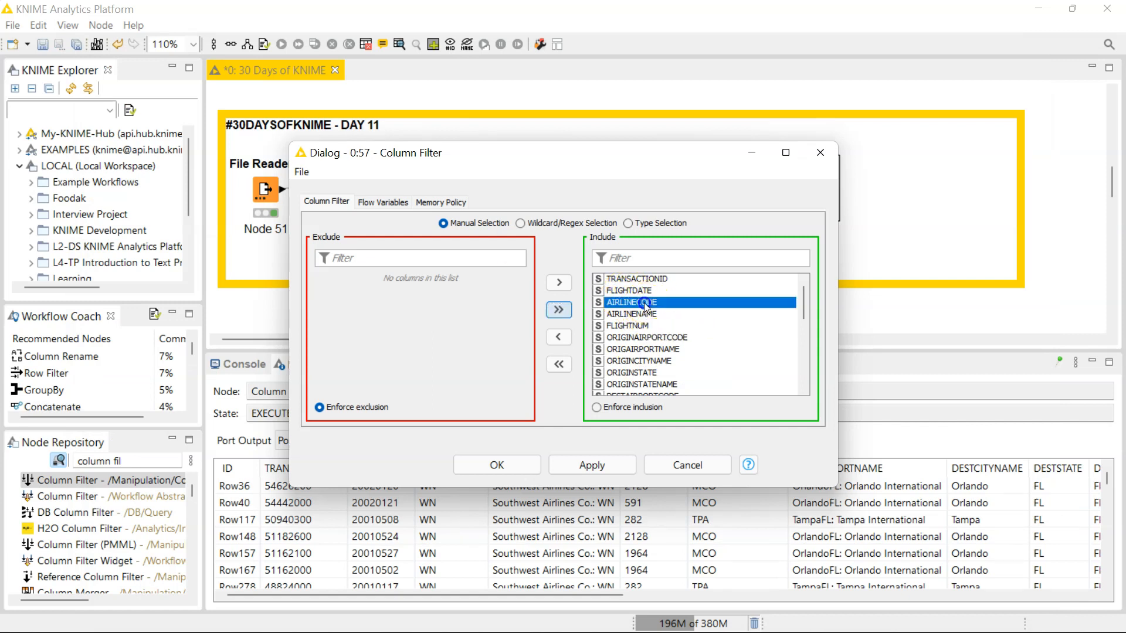
Exclude only the AIRLINECODE column in the Column Filter, keeping all other columns included, and execute the node.
double_click(645, 302)
left_click(499, 466)
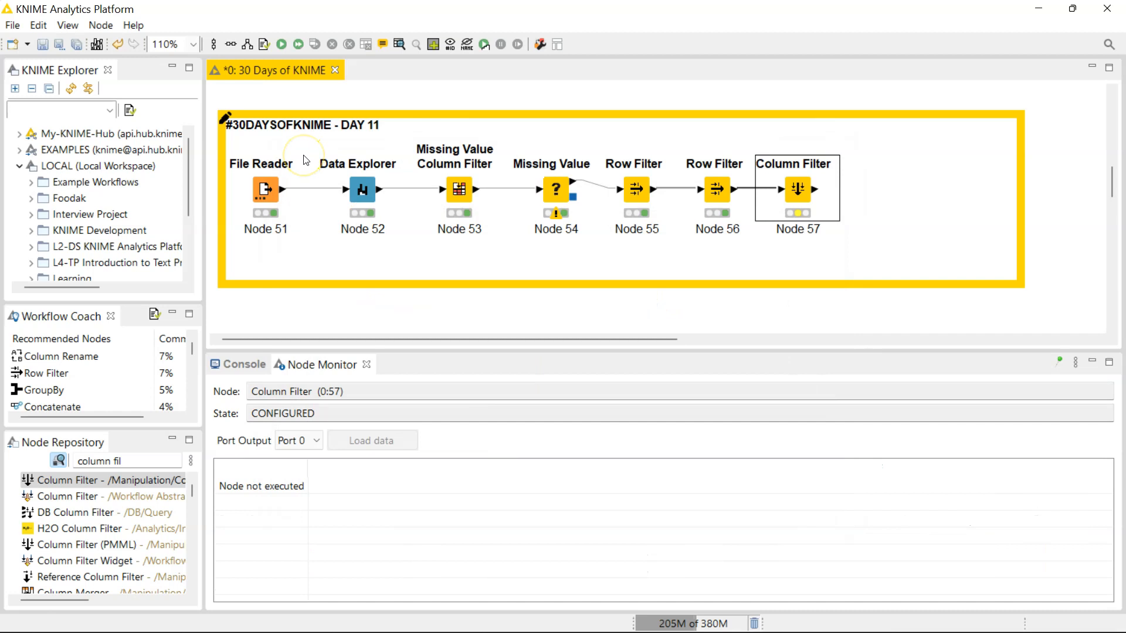
left_click(282, 44)
left_click(622, 92)
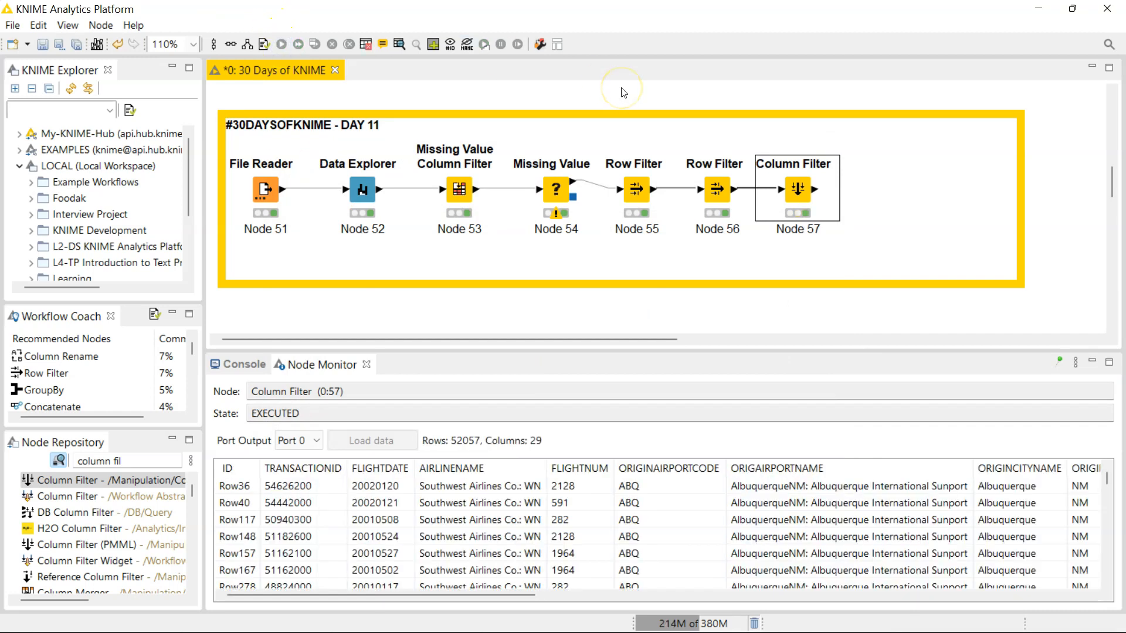